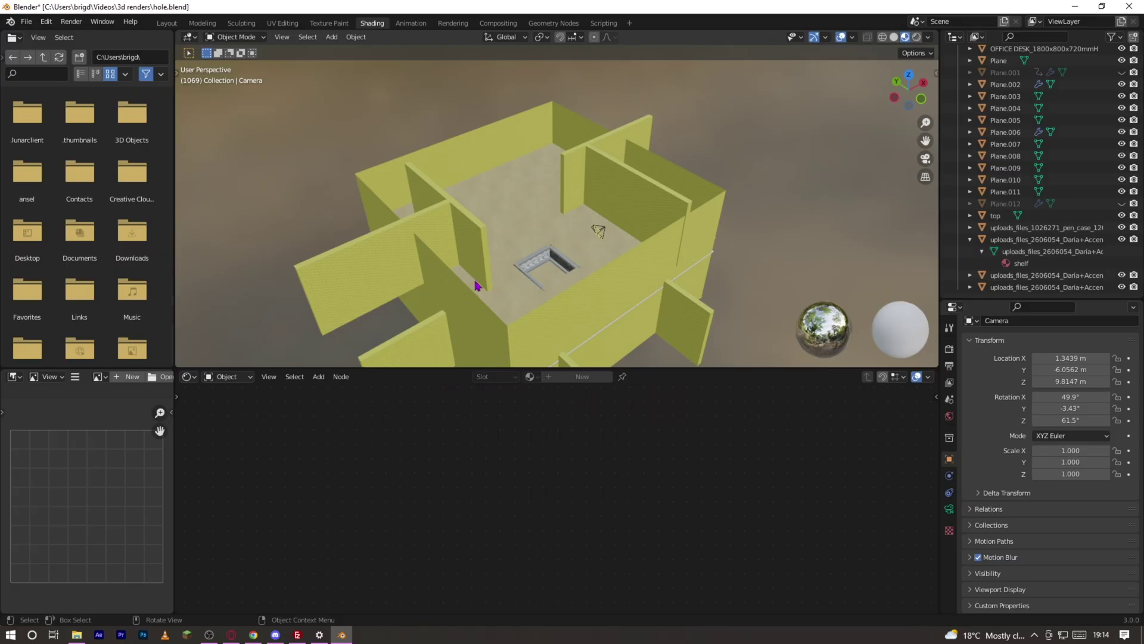
Search the add-ons in the preferences for "hit" to check the HitFilm AR App Composite importer, and close the preferences
{"action": "middle_click_drag", "start_coordinate": [477, 285], "coordinate": [475, 284]}
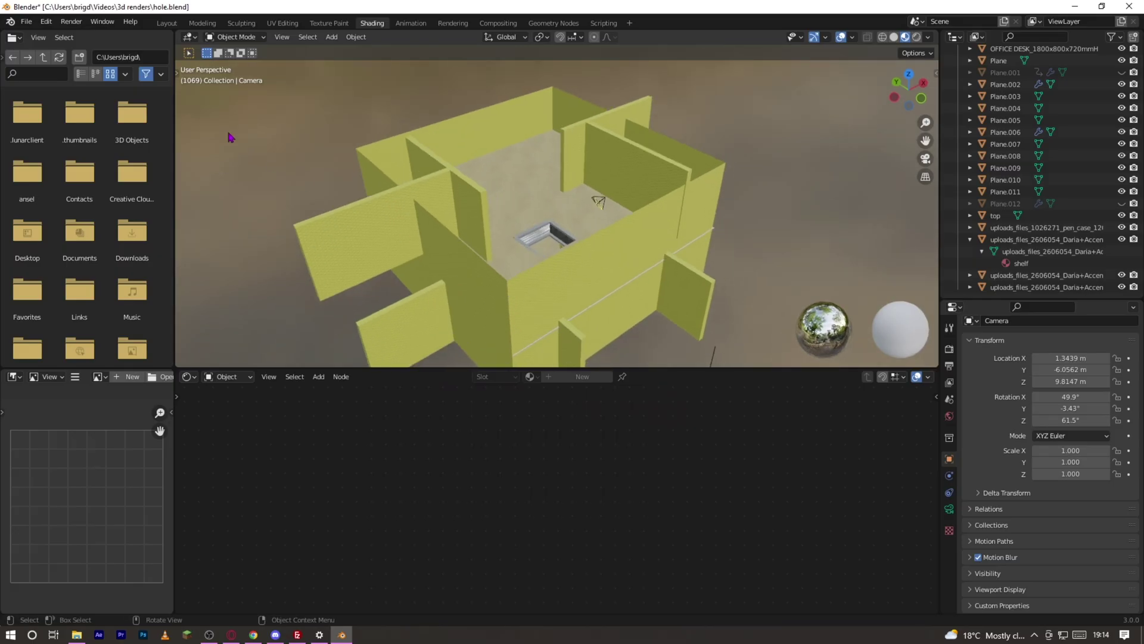
{"action": "left_click", "coordinate": [46, 21]}
{"action": "left_click", "coordinate": [74, 191]}
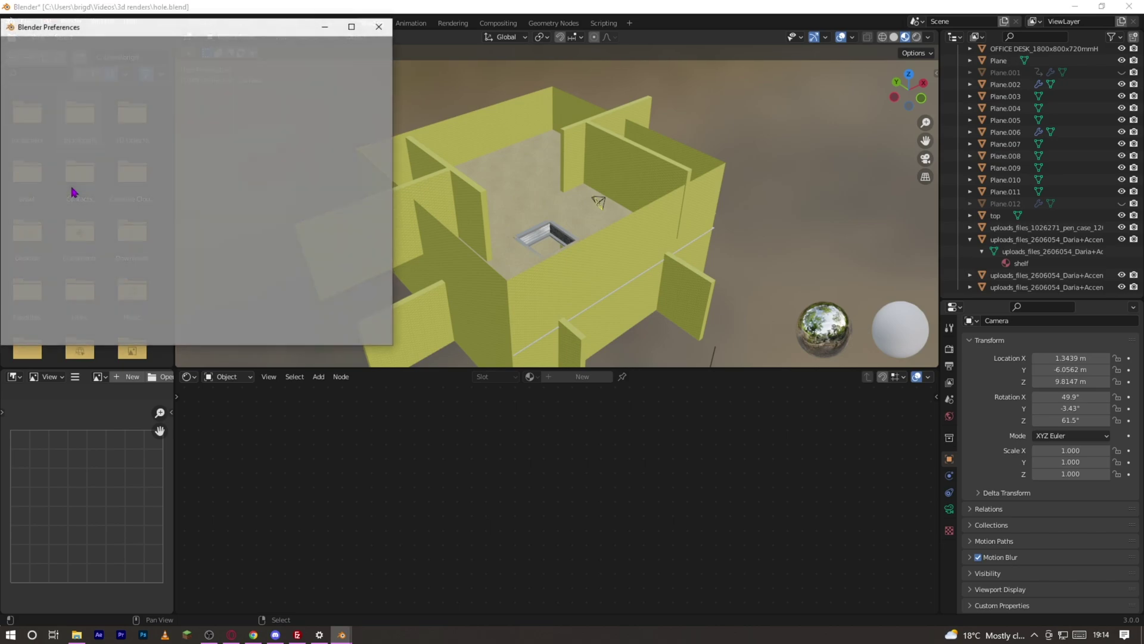
{"action": "left_click", "coordinate": [322, 62]}
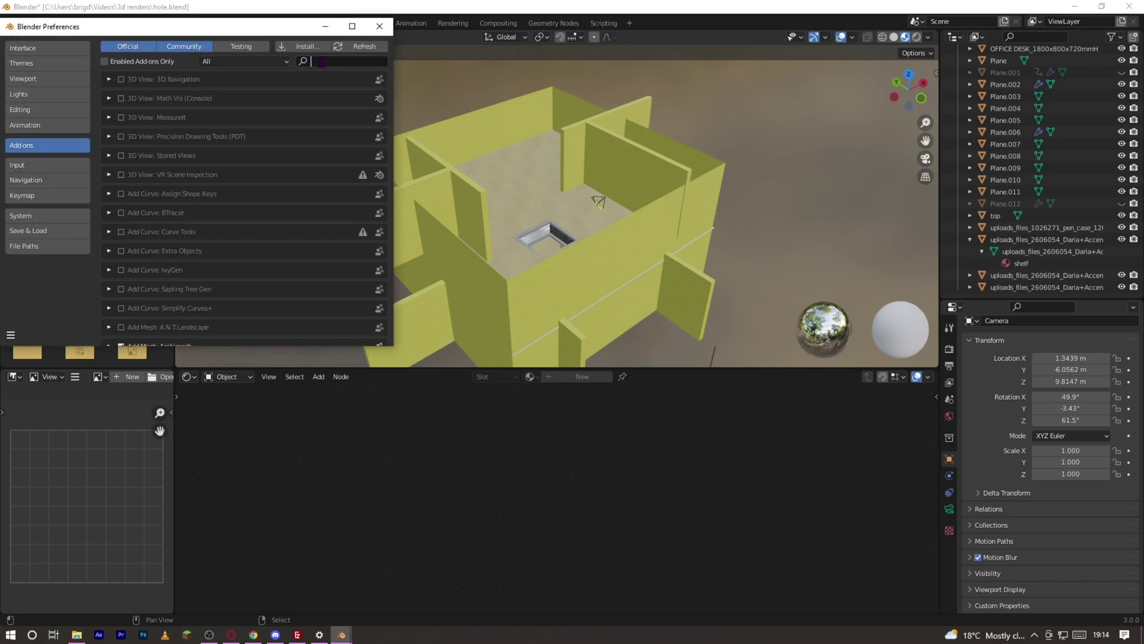
{"action": "type", "text": "hit"}
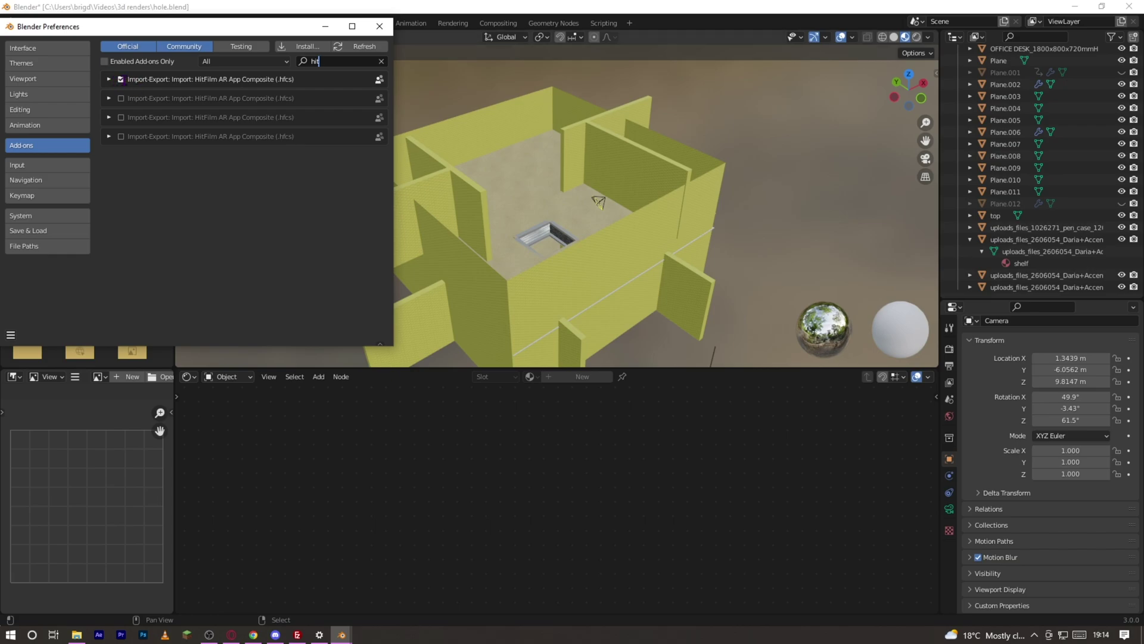
{"action": "left_click", "coordinate": [380, 26]}
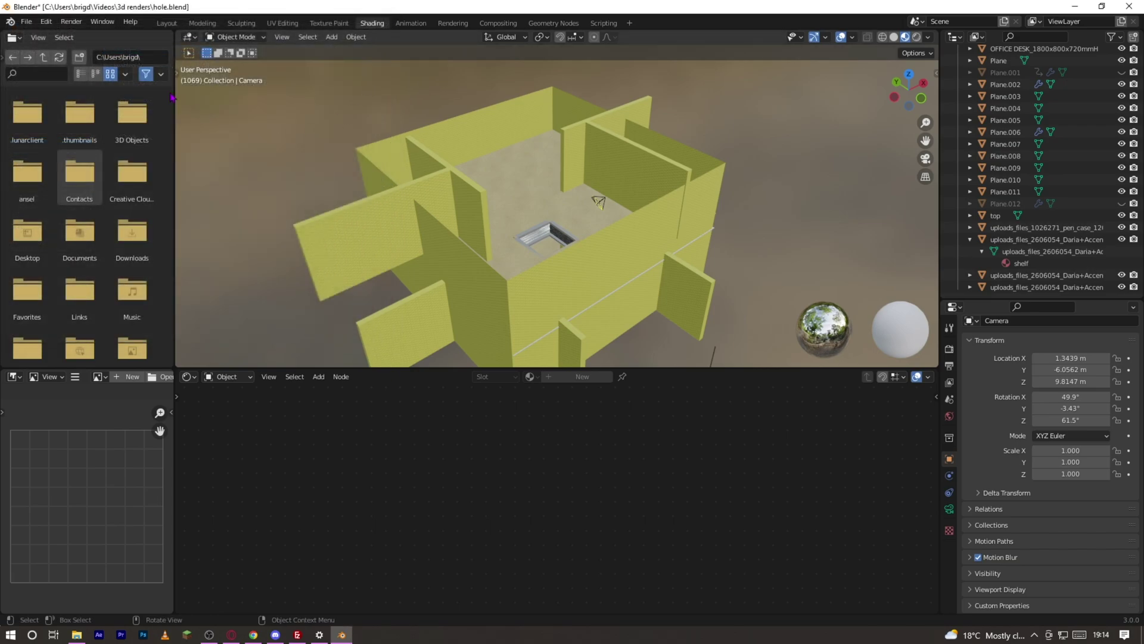
Import the HitFilm composite file 2022_07_01_1907095700.hfcs from the 3d renders folder
{"action": "left_click", "coordinate": [34, 25]}
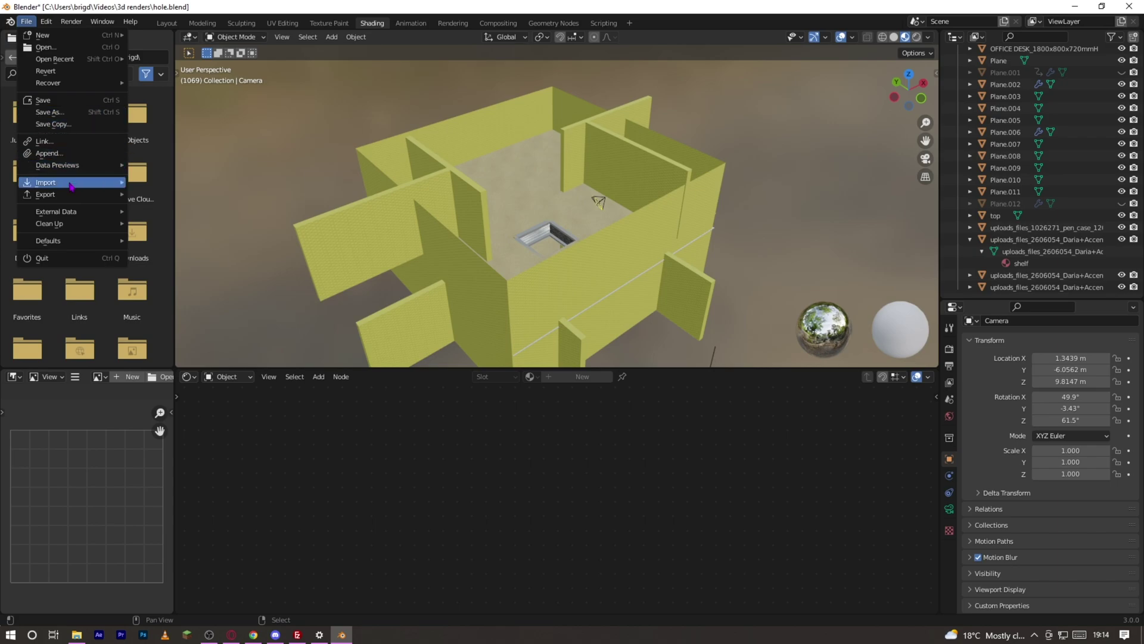
{"action": "mouse_move", "coordinate": [72, 182]}
{"action": "left_click", "coordinate": [214, 324]}
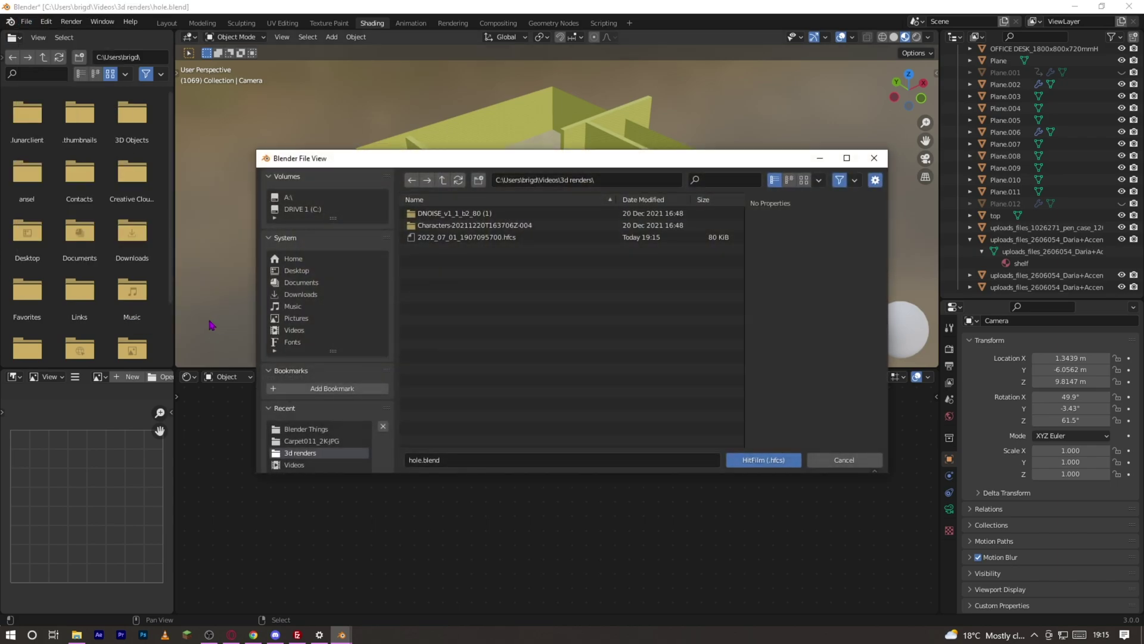
{"action": "left_click", "coordinate": [511, 238]}
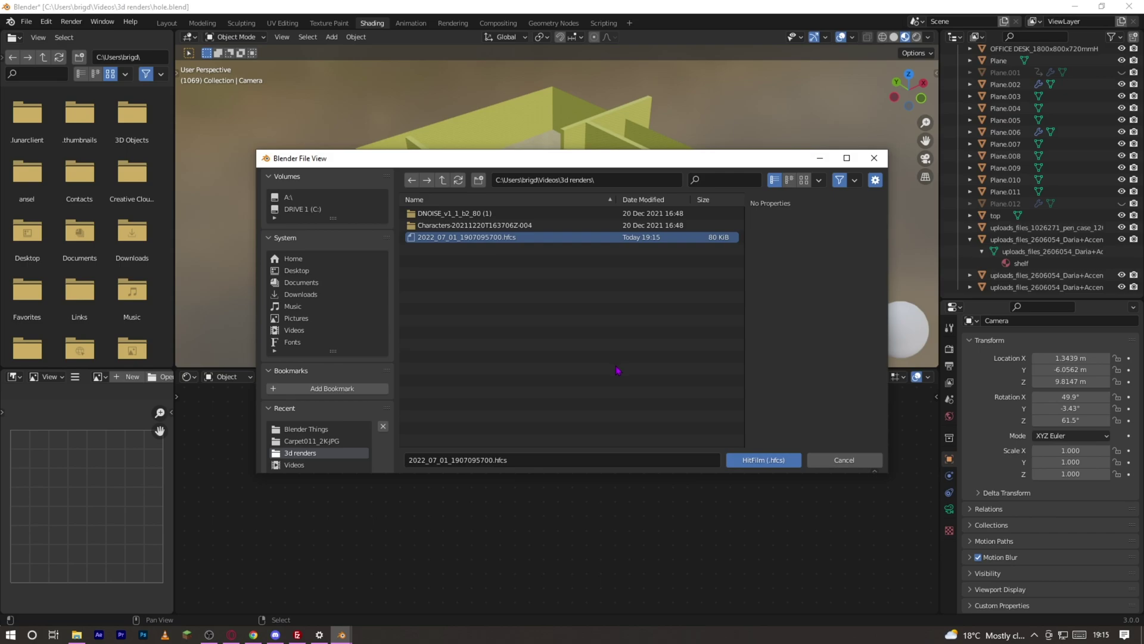
{"action": "left_click", "coordinate": [763, 459]}
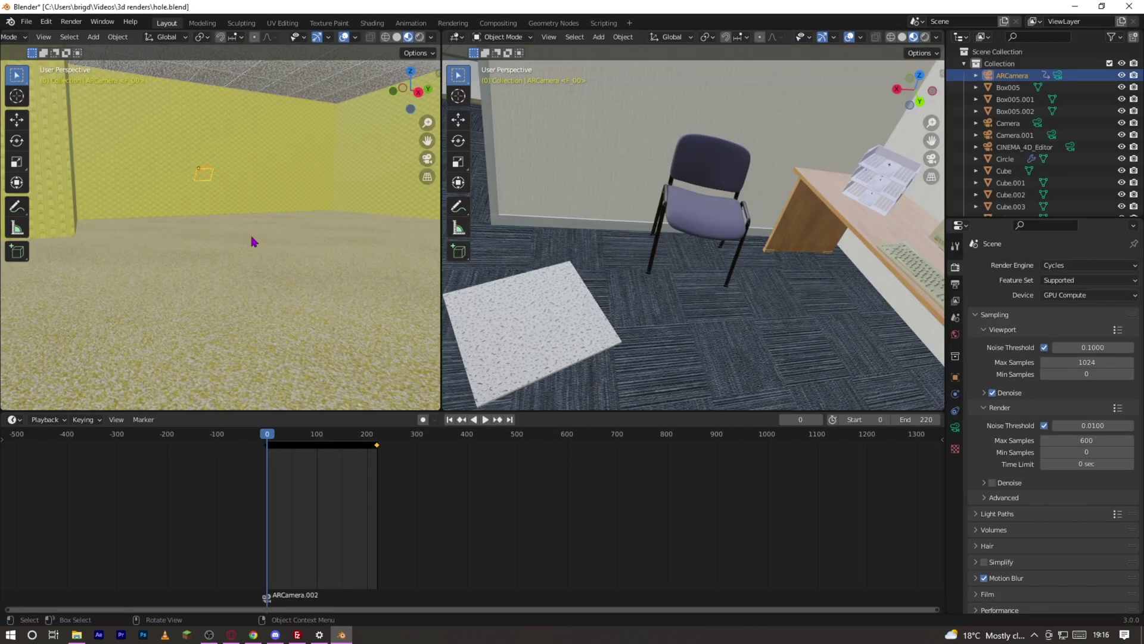
Play and scrub the animation in the timeline to examine the imported ARCamera's movement inside the yellow room
{"action": "middle_click_drag", "start_coordinate": [252, 241], "coordinate": [255, 241]}
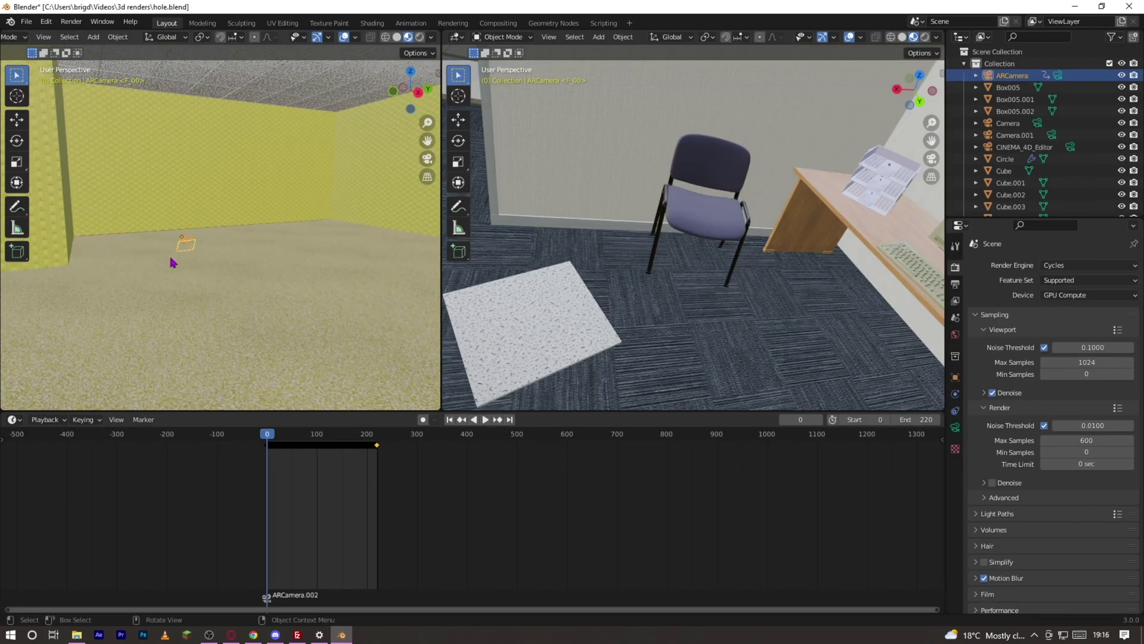
{"action": "key", "text": "space"}
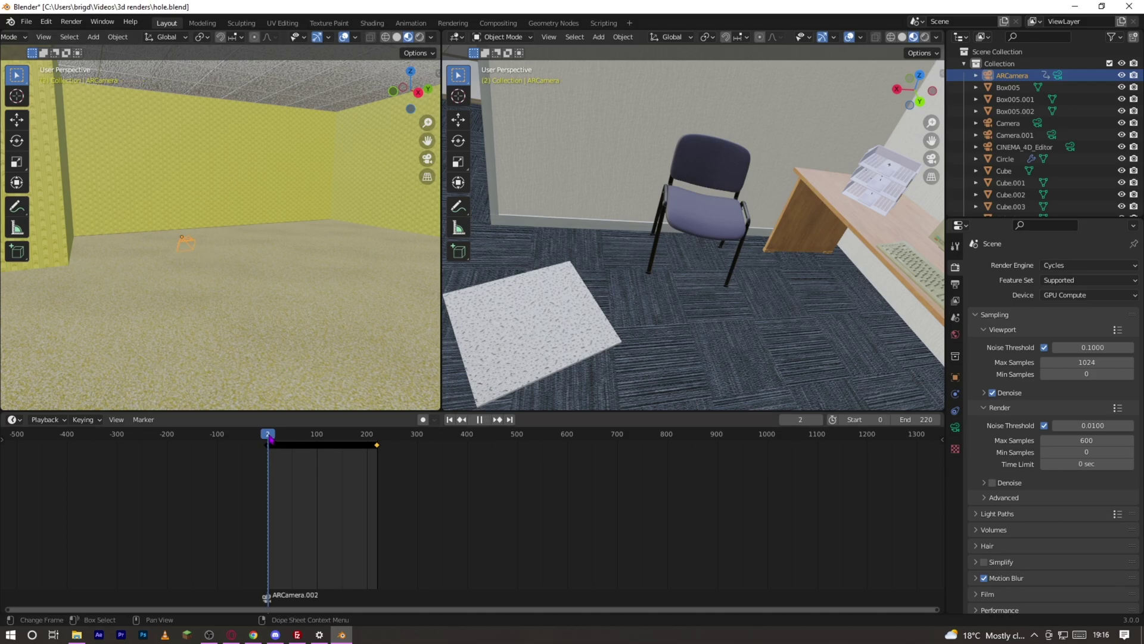
{"action": "left_click_drag", "start_coordinate": [269, 438], "coordinate": [355, 438]}
{"action": "middle_click_drag", "start_coordinate": [339, 336], "coordinate": [331, 334]}
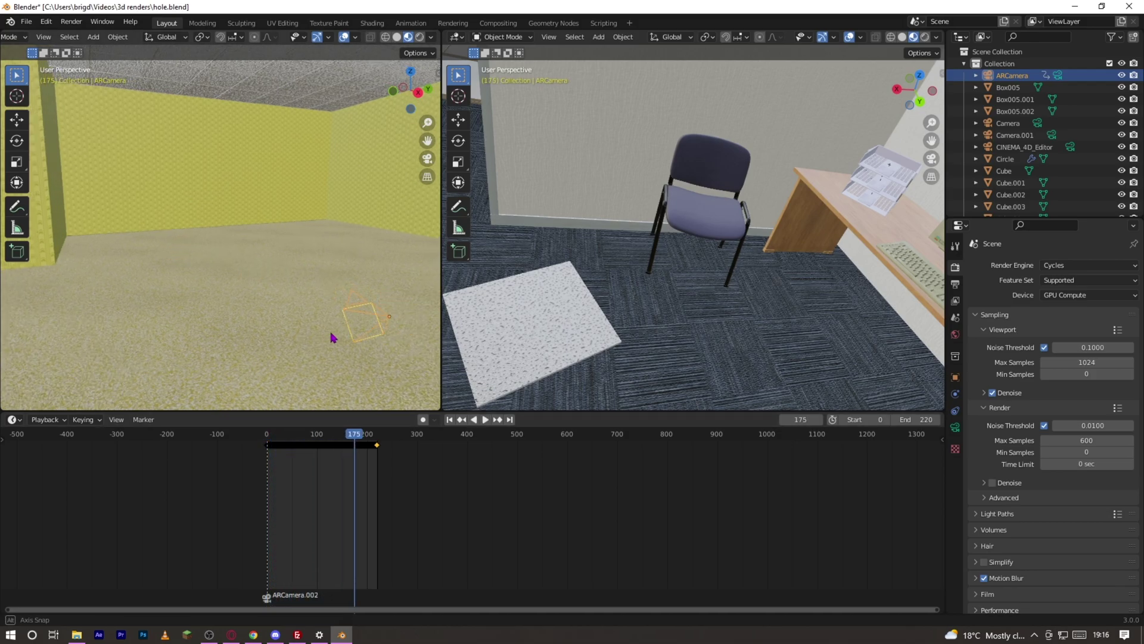
{"action": "left_click_drag", "start_coordinate": [355, 446], "coordinate": [291, 446]}
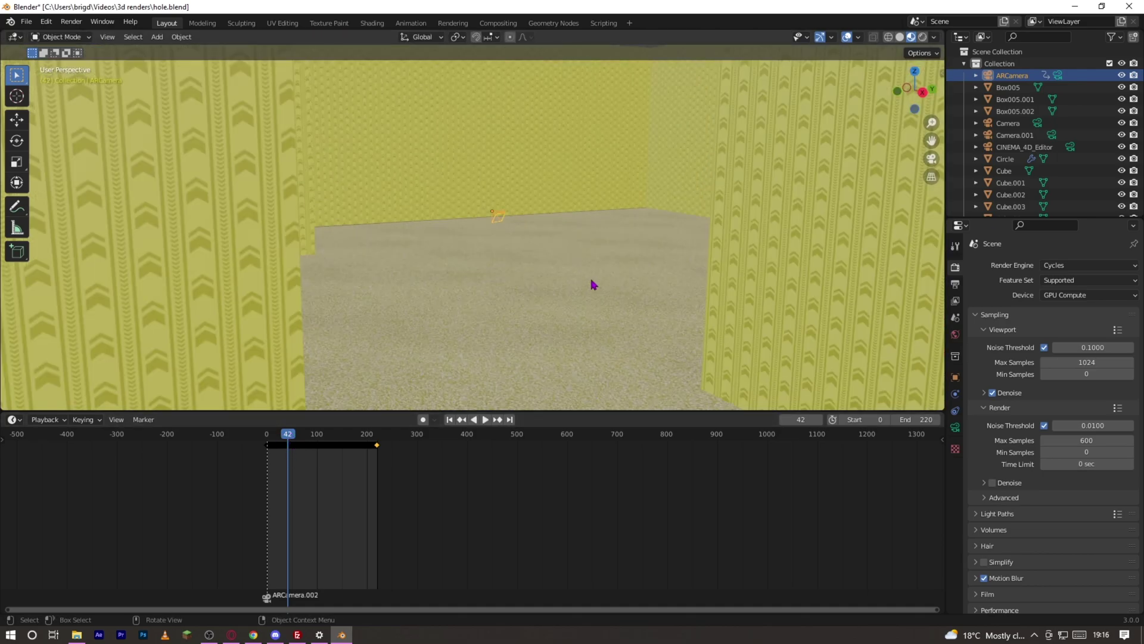
Check the active camera's view, return to the free perspective, and inspect the ARCamera up close
{"action": "middle_click_drag", "start_coordinate": [589, 278], "coordinate": [593, 303]}
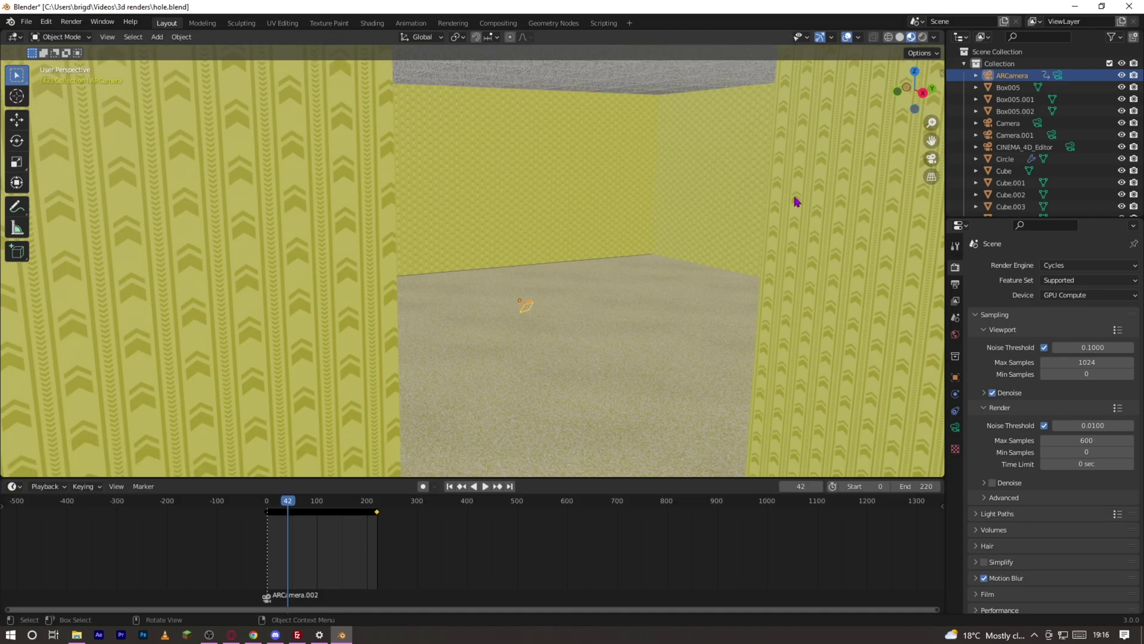
{"action": "left_click", "coordinate": [932, 160]}
{"action": "left_click", "coordinate": [932, 159]}
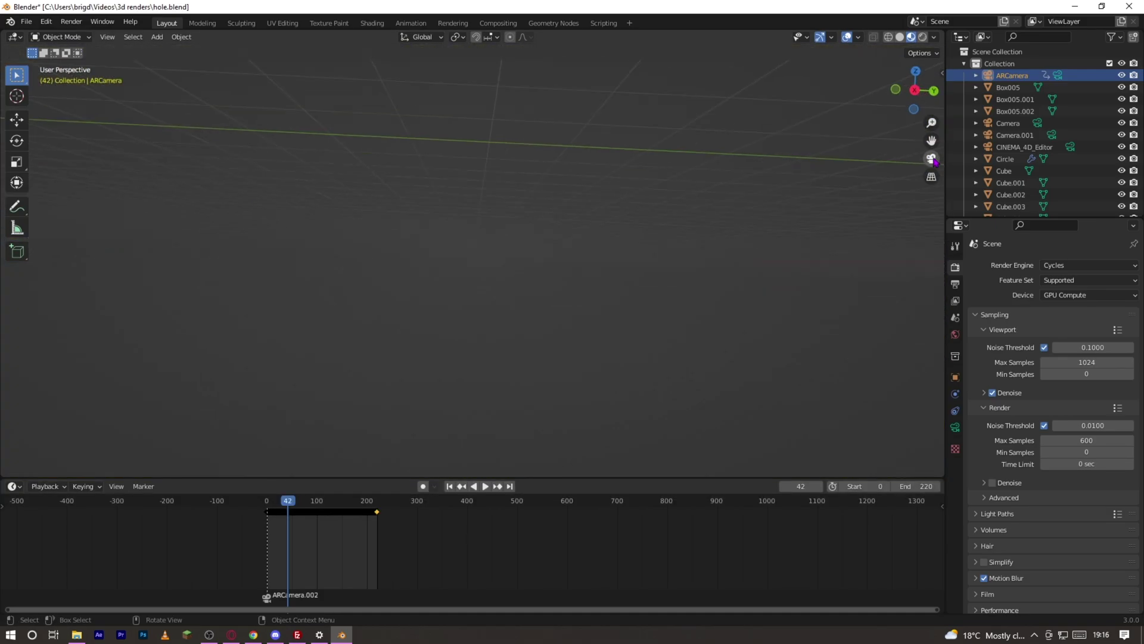
{"action": "middle_click_drag", "start_coordinate": [568, 297], "coordinate": [562, 294]}
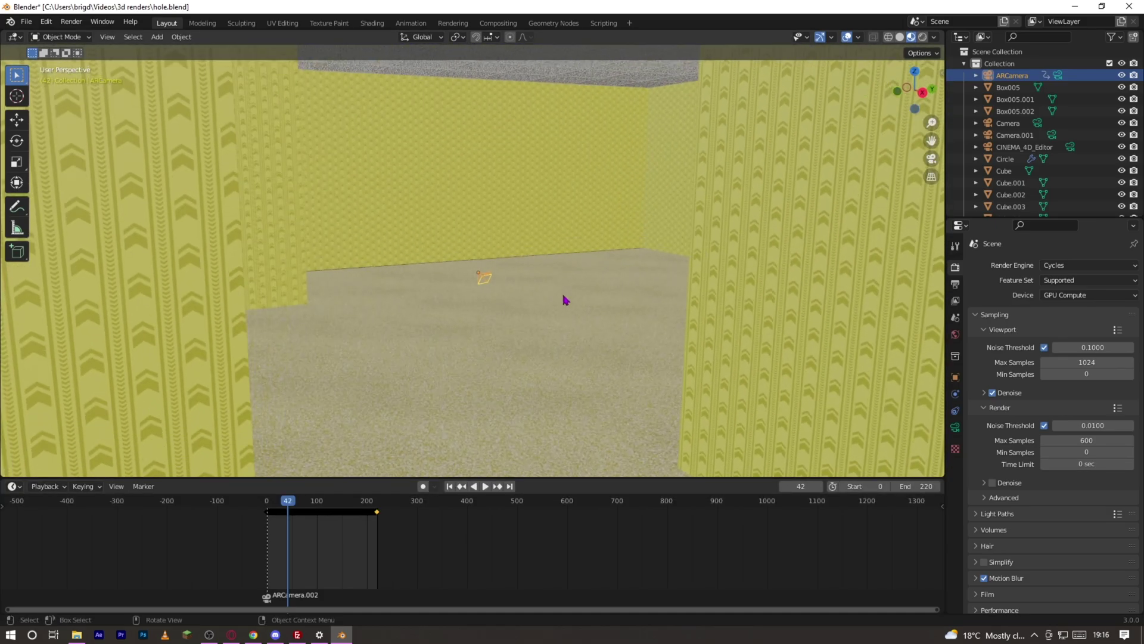
{"action": "scroll", "coordinate": [563, 297], "scroll_direction": "up", "scroll_amount": 3}
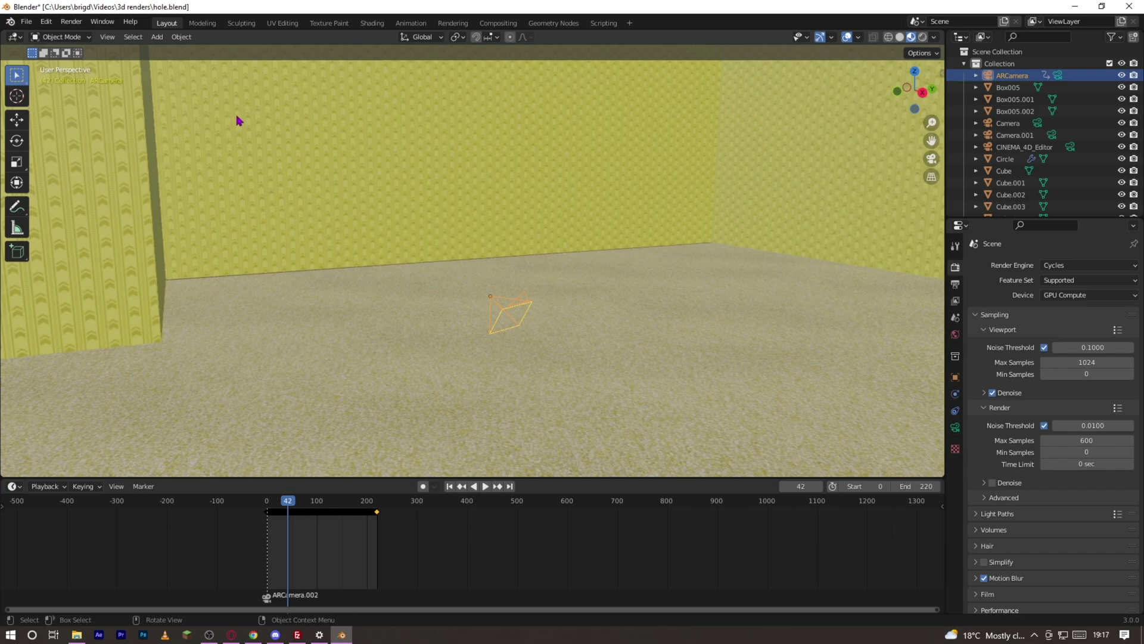
Select the ARCamera, preview its motion in the timeline, and examine the shot through the camera at frame 50
{"action": "left_click_drag", "start_coordinate": [272, 502], "coordinate": [264, 502]}
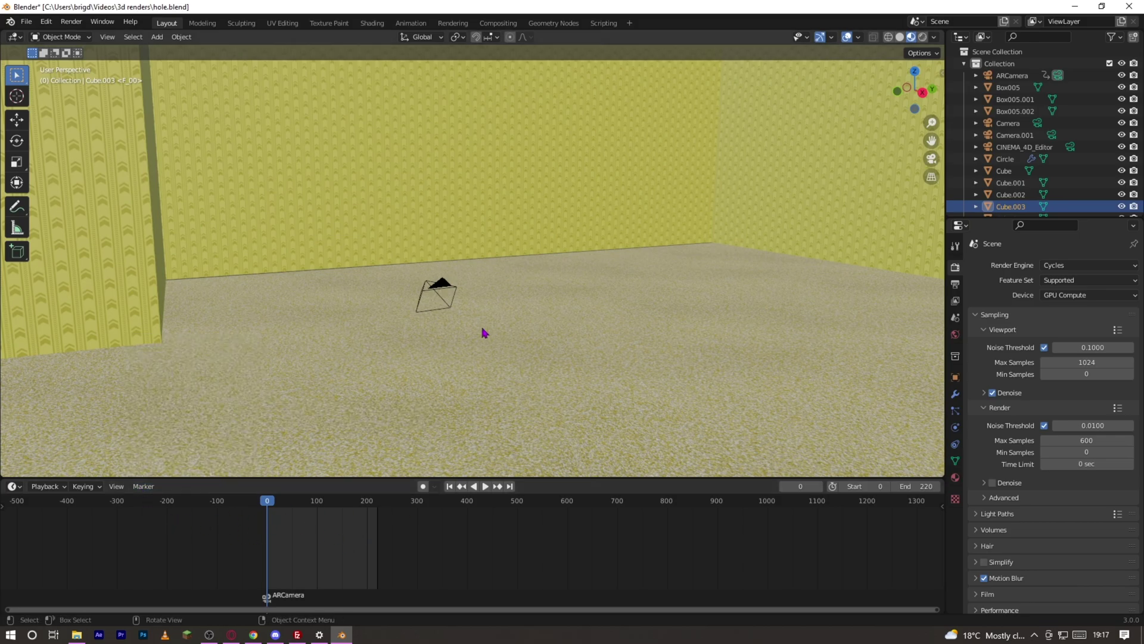
{"action": "left_click", "coordinate": [447, 298]}
{"action": "left_click", "coordinate": [143, 485]}
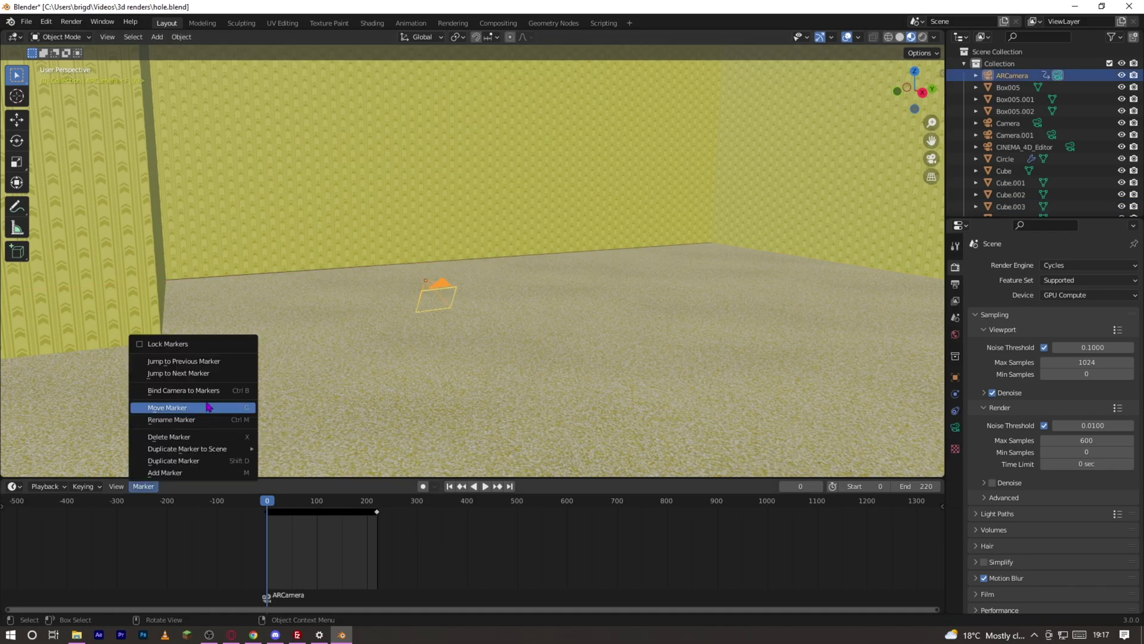
{"action": "key", "text": "space"}
{"action": "mouse_move", "coordinate": [342, 503]}
{"action": "left_mouse_down"}
{"action": "mouse_move", "coordinate": [274, 504]}
{"action": "mouse_move", "coordinate": [292, 501]}
{"action": "left_mouse_up"}
{"action": "key", "text": "KP_0"}
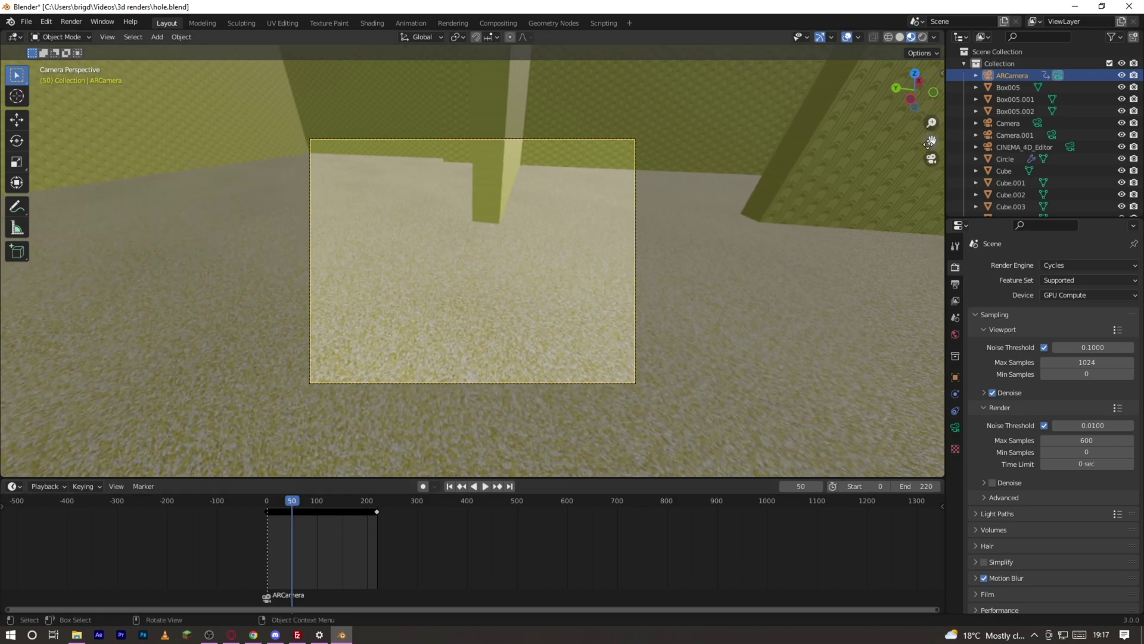
{"action": "left_click", "coordinate": [931, 158]}
Add a Plain Axes empty and place it on the floor beneath the ARCamera
{"action": "middle_click_drag", "start_coordinate": [508, 267], "coordinate": [503, 260], "text": "shift"}
{"action": "left_click", "coordinate": [157, 36]}
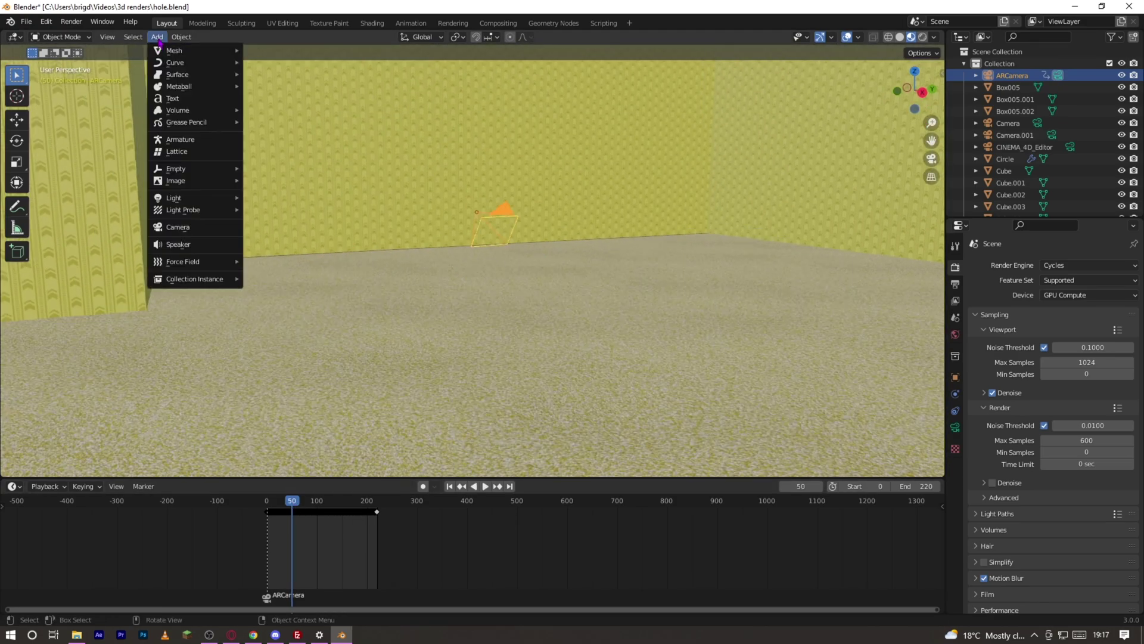
{"action": "mouse_move", "coordinate": [189, 172]}
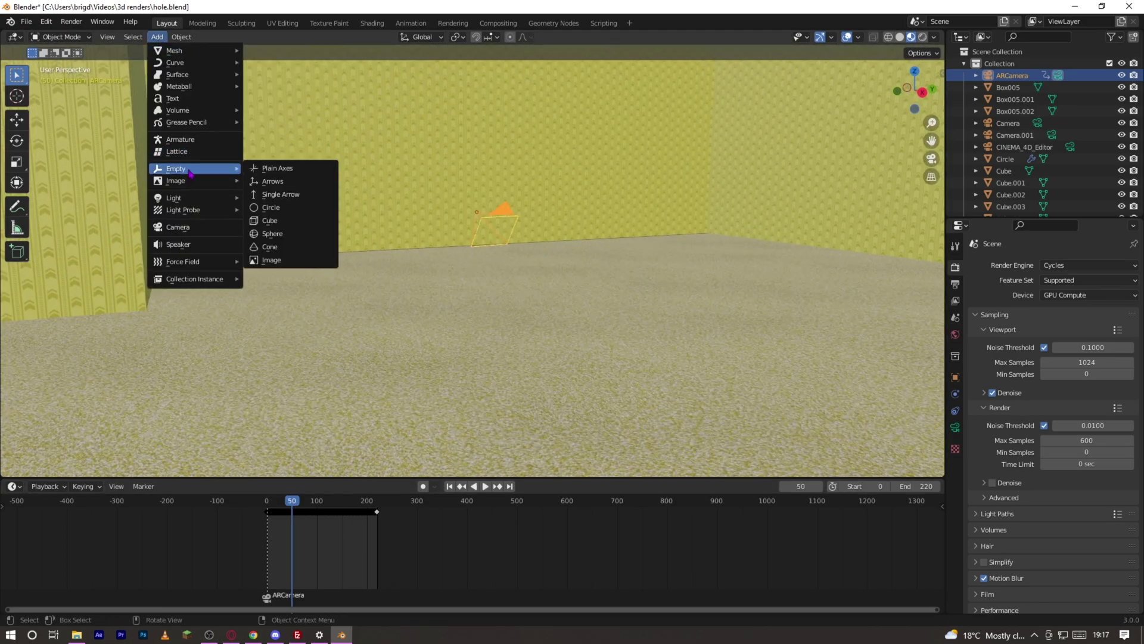
{"action": "left_click", "coordinate": [279, 167]}
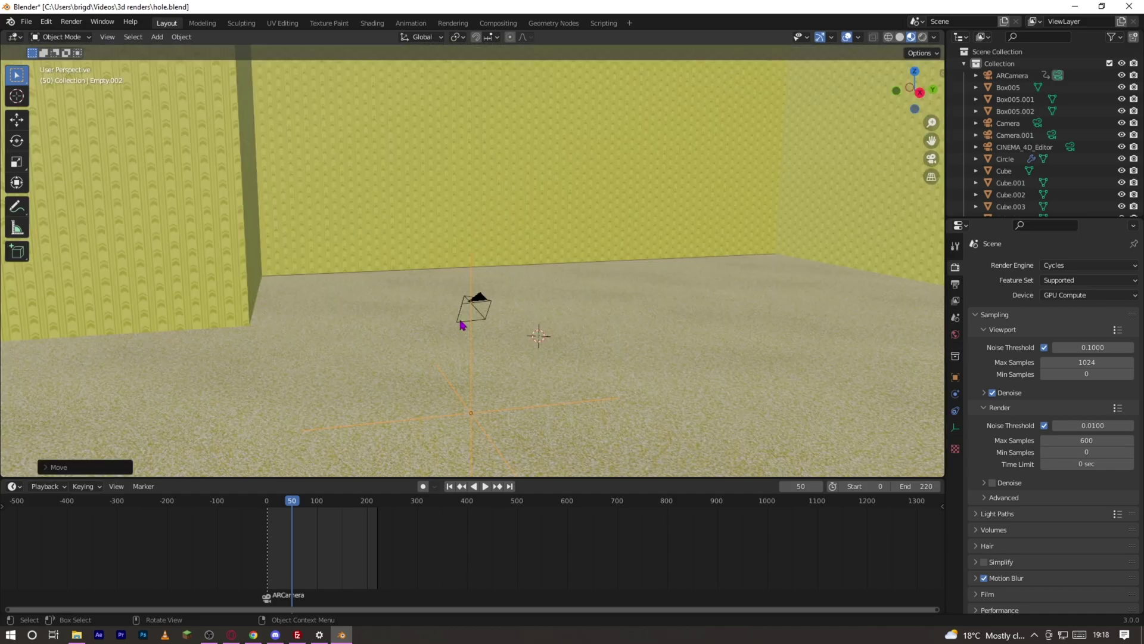
Parent the ARCamera to the new Plain Axes empty
{"action": "left_click", "coordinate": [462, 325]}
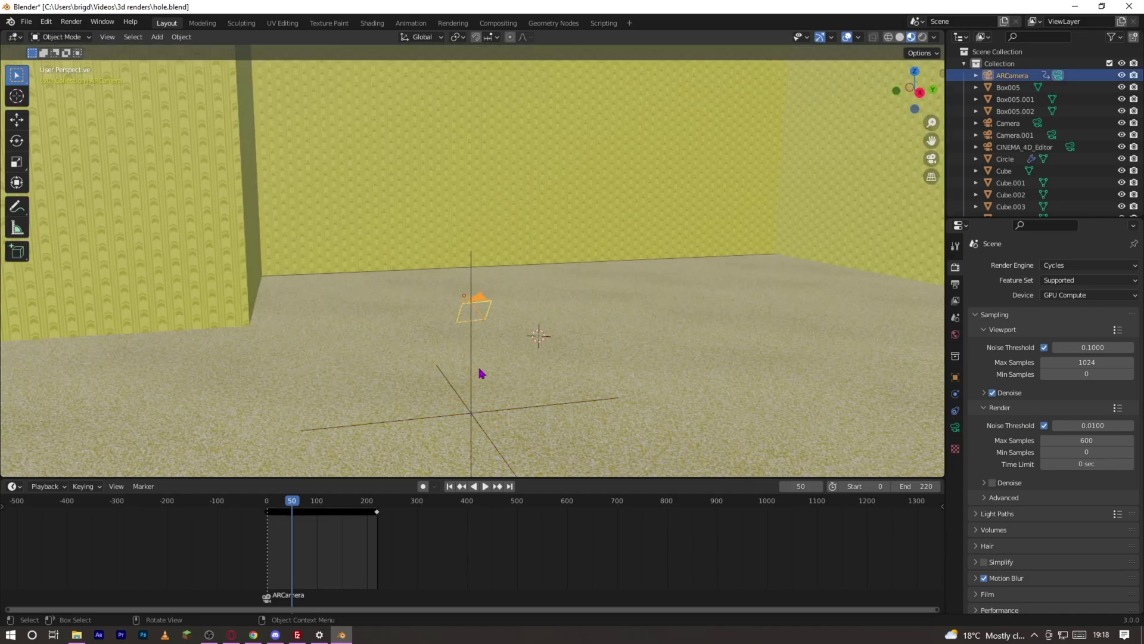
{"action": "left_click", "coordinate": [469, 367], "text": "shift"}
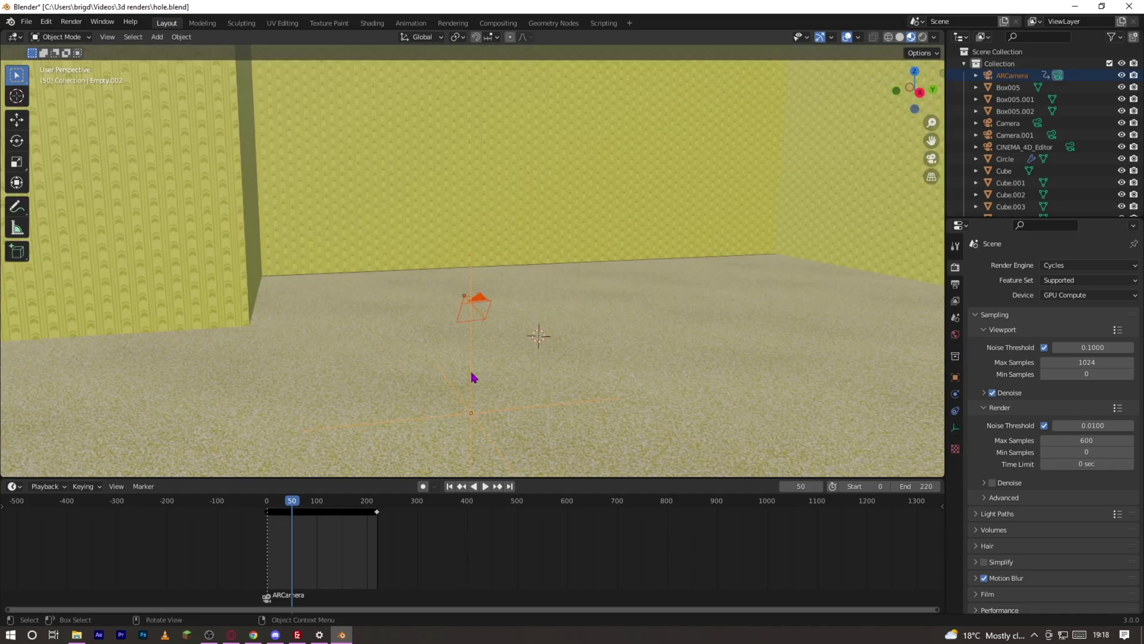
{"action": "right_click", "coordinate": [471, 377]}
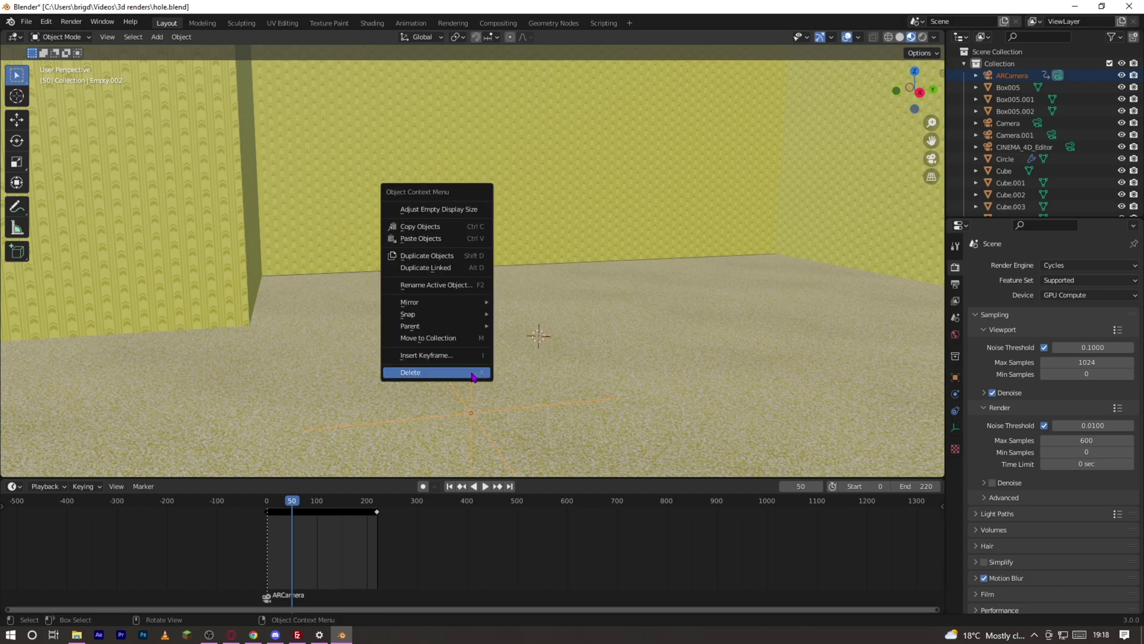
{"action": "mouse_move", "coordinate": [470, 327]}
{"action": "left_click", "coordinate": [527, 328]}
{"action": "left_click", "coordinate": [515, 372]}
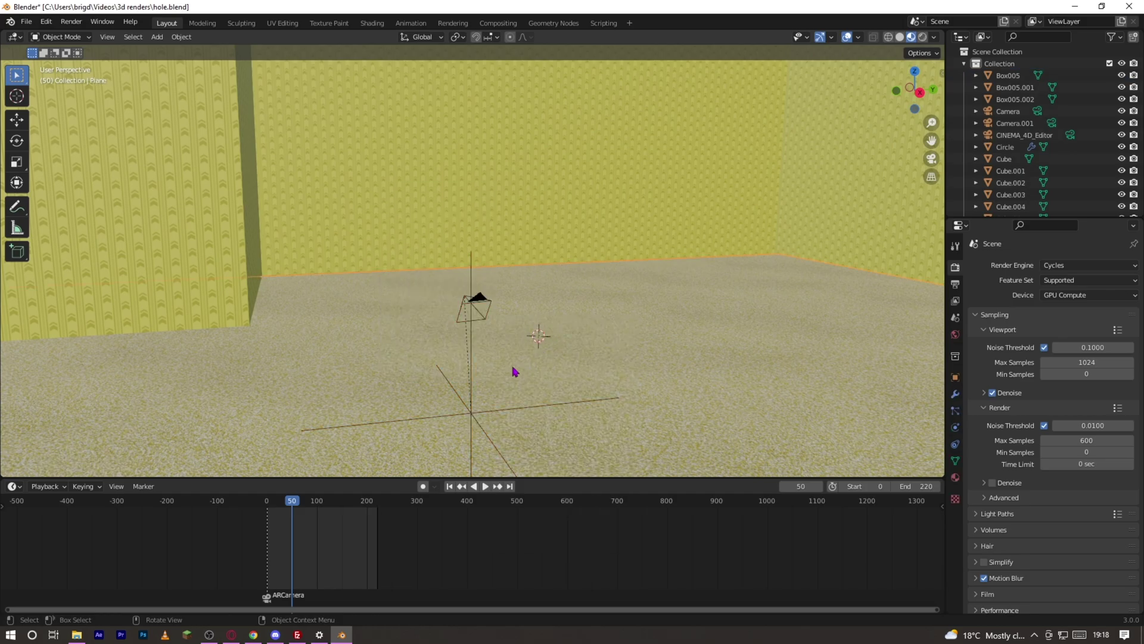
Select the empty and play the animation through the camera view, stopping at frame 189
{"action": "left_click", "coordinate": [475, 397]}
{"action": "key", "text": "KP_0"}
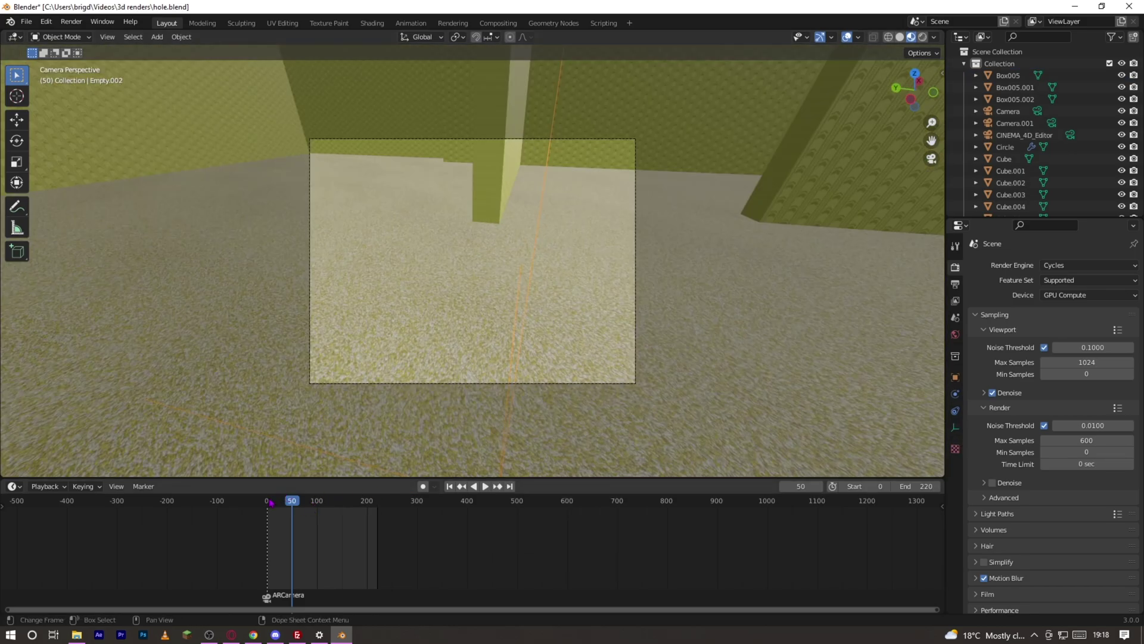
{"action": "key", "text": "space"}
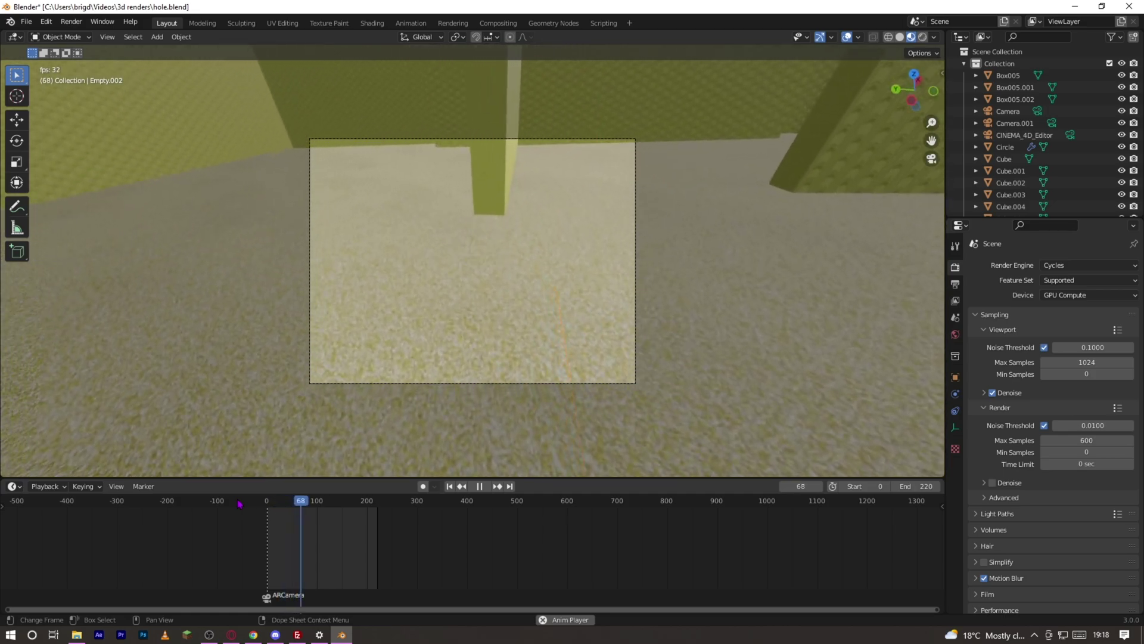
{"action": "key", "text": "Escape"}
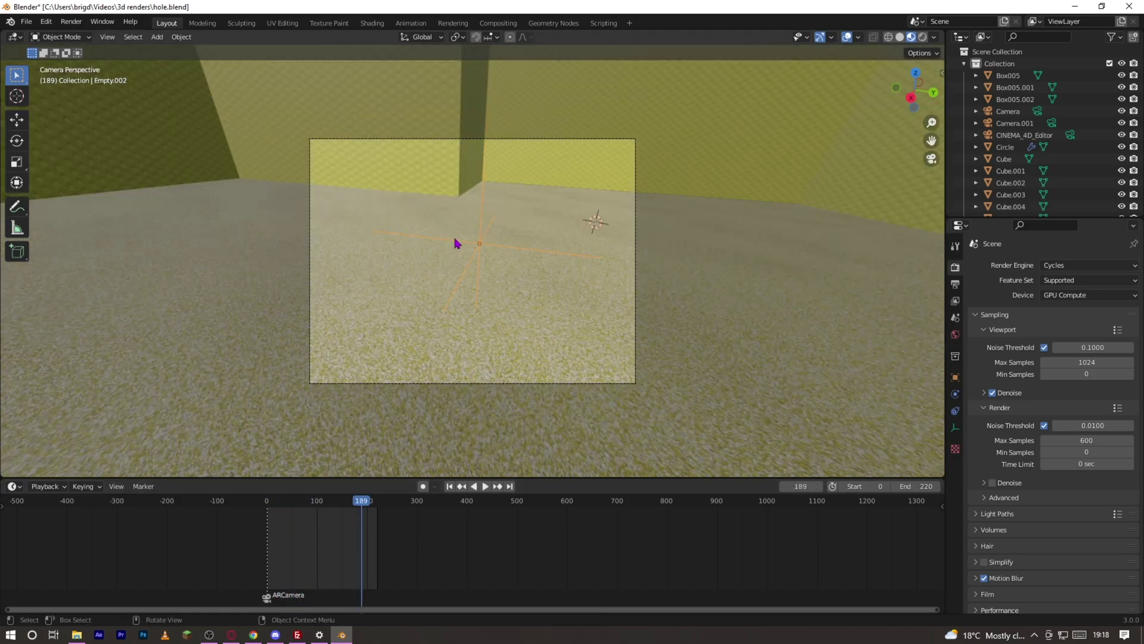
Leave the camera view and scale up the empty that carries the ARCamera
{"action": "left_click", "coordinate": [931, 158]}
{"action": "middle_click_drag", "start_coordinate": [601, 357], "coordinate": [617, 349], "text": "shift"}
{"action": "key", "text": "s"}
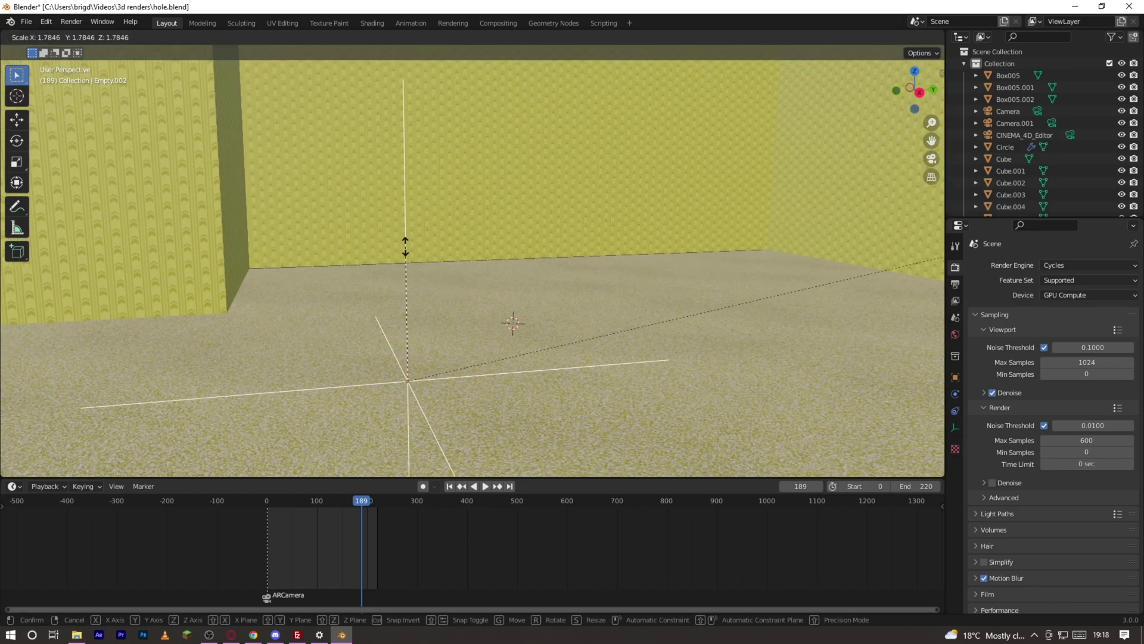
{"action": "left_click", "coordinate": [462, 302]}
Move the camera's empty along the Y and X axes to reposition the camera within the building
{"action": "scroll", "coordinate": [467, 316], "scroll_direction": "down", "scroll_amount": 4}
{"action": "scroll", "coordinate": [467, 319], "scroll_direction": "down", "scroll_amount": 10}
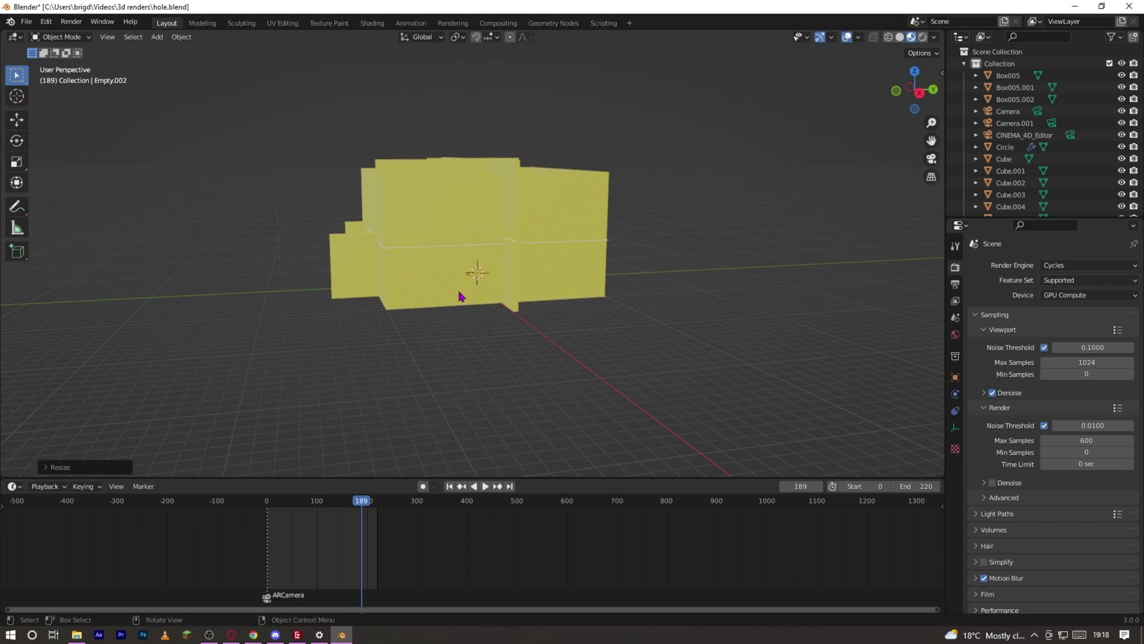
{"action": "middle_click_drag", "start_coordinate": [463, 299], "coordinate": [470, 342]}
{"action": "key", "text": "g"}
{"action": "key", "text": "y"}
{"action": "key", "text": "x"}
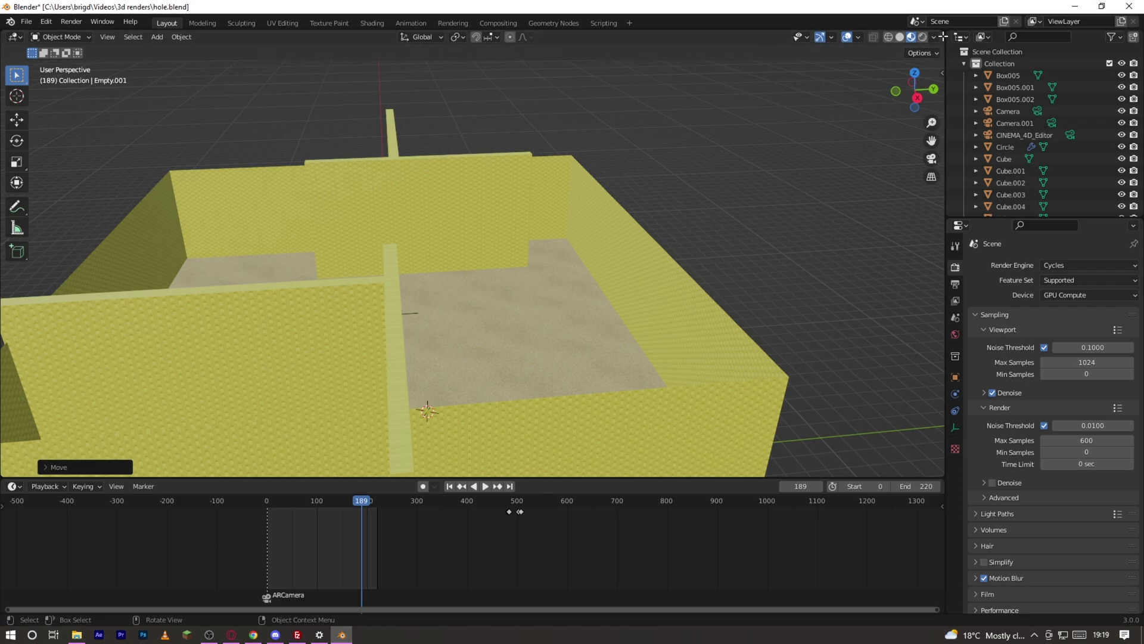
Split the 3D viewport into two side-by-side areas and show the camera view in one of them
{"action": "left_click_drag", "start_coordinate": [942, 36], "coordinate": [510, 185]}
{"action": "key", "text": "KP_0"}
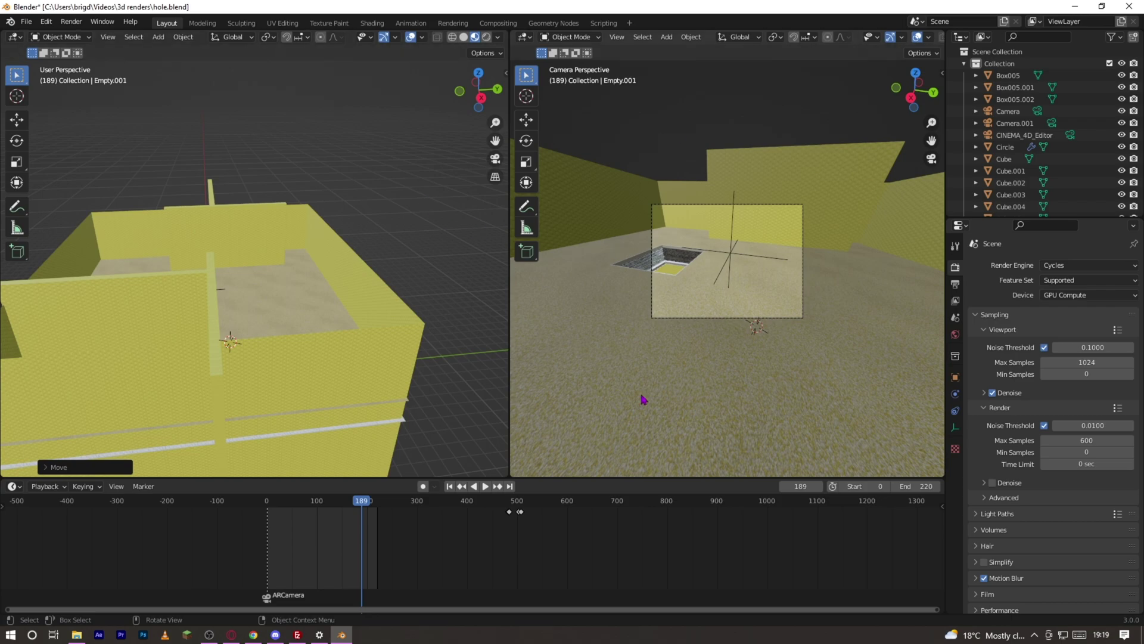
{"action": "right_click", "coordinate": [508, 344]}
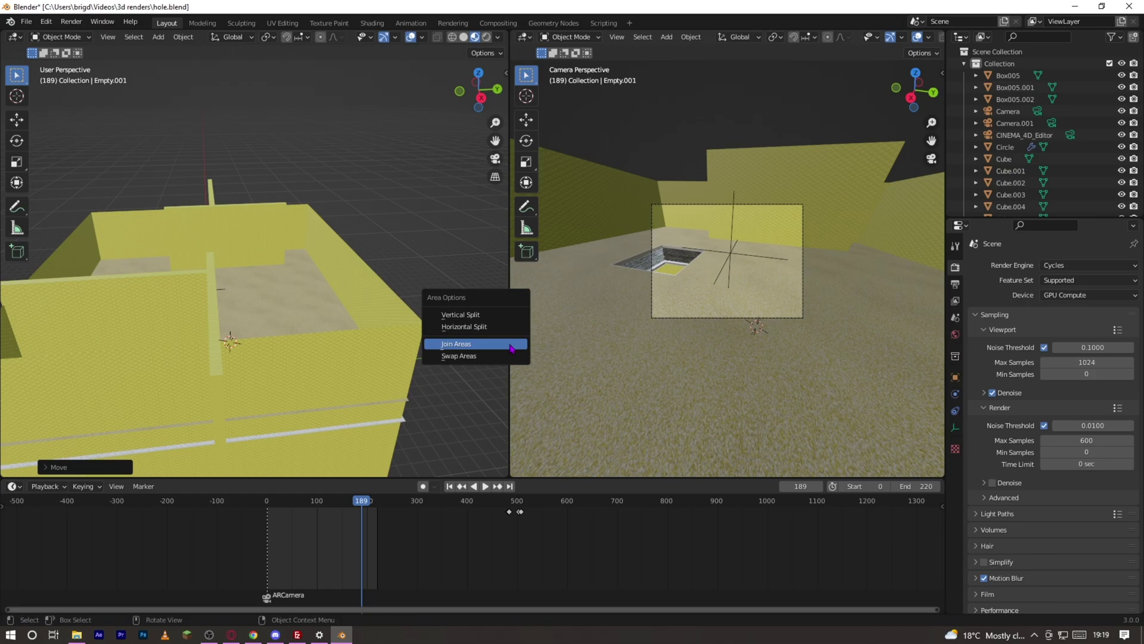
{"action": "left_click", "coordinate": [511, 345]}
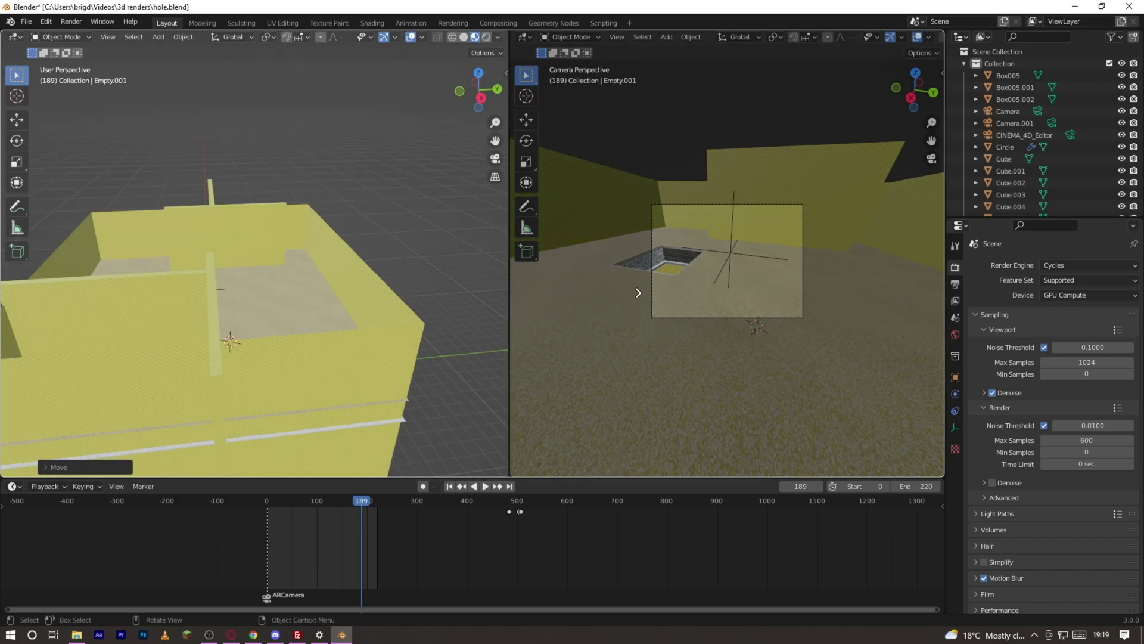
{"action": "left_click", "coordinate": [625, 289]}
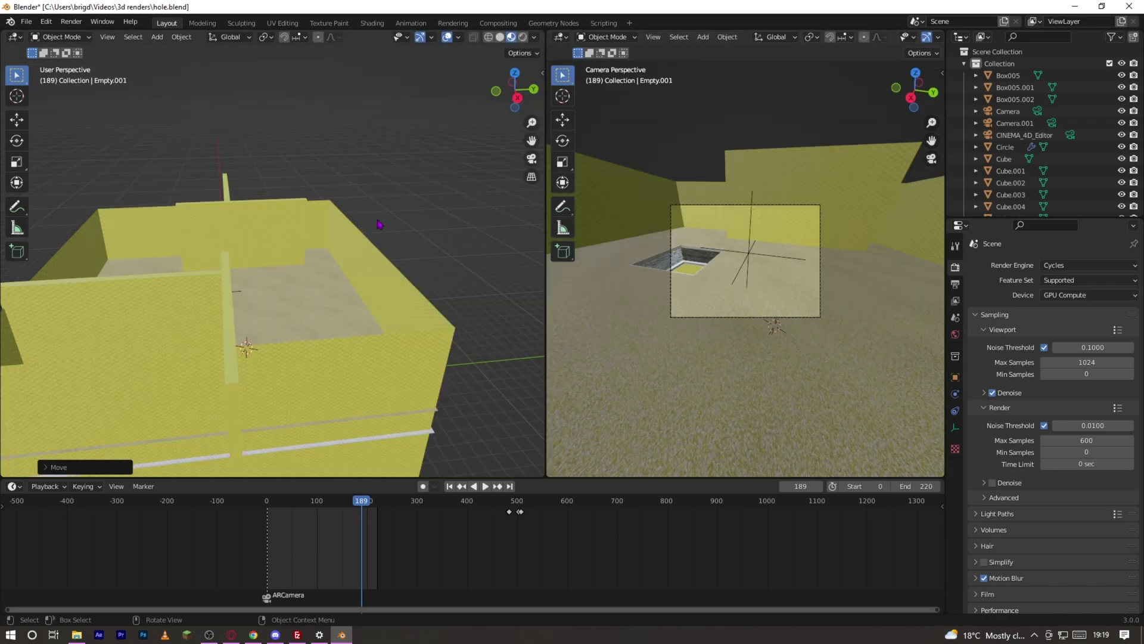
Select the empty that carries the camera and move it along the Y axis, away from the hole in the floor
{"action": "middle_click_drag", "start_coordinate": [317, 189], "coordinate": [306, 255]}
{"action": "scroll", "coordinate": [307, 255], "scroll_direction": "up", "scroll_amount": 2}
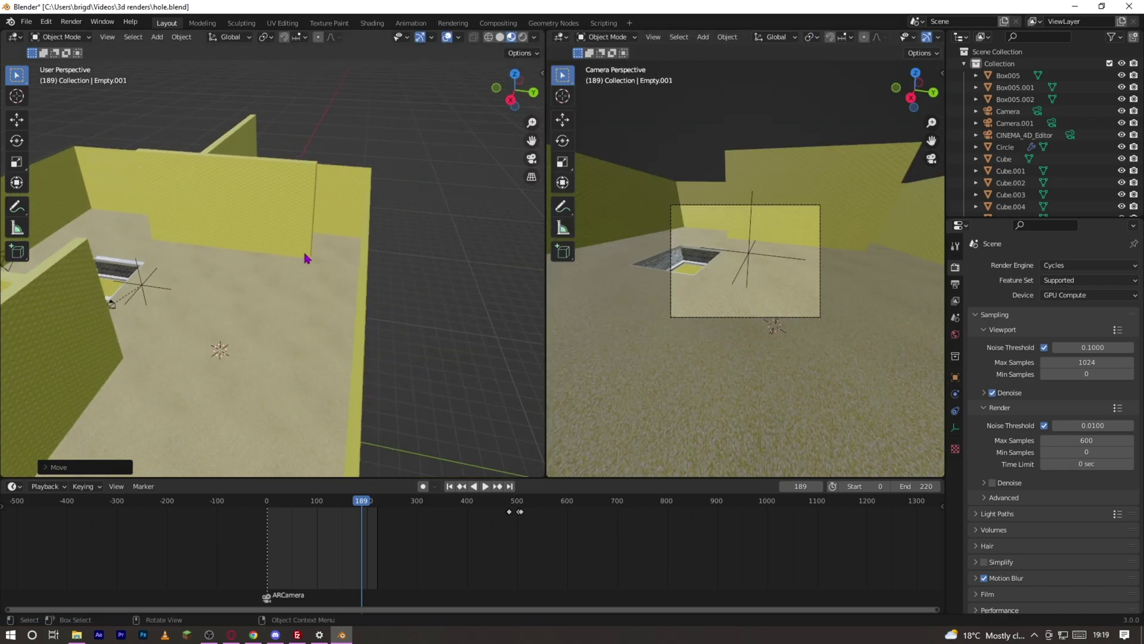
{"action": "left_click", "coordinate": [160, 287]}
{"action": "key", "text": "g"}
{"action": "key", "text": "y"}
{"action": "left_click", "coordinate": [229, 289]}
Play the animation from near the start of the timeline to preview the repositioned camera's motion
{"action": "left_click_drag", "start_coordinate": [361, 502], "coordinate": [269, 502]}
{"action": "key", "text": "space"}
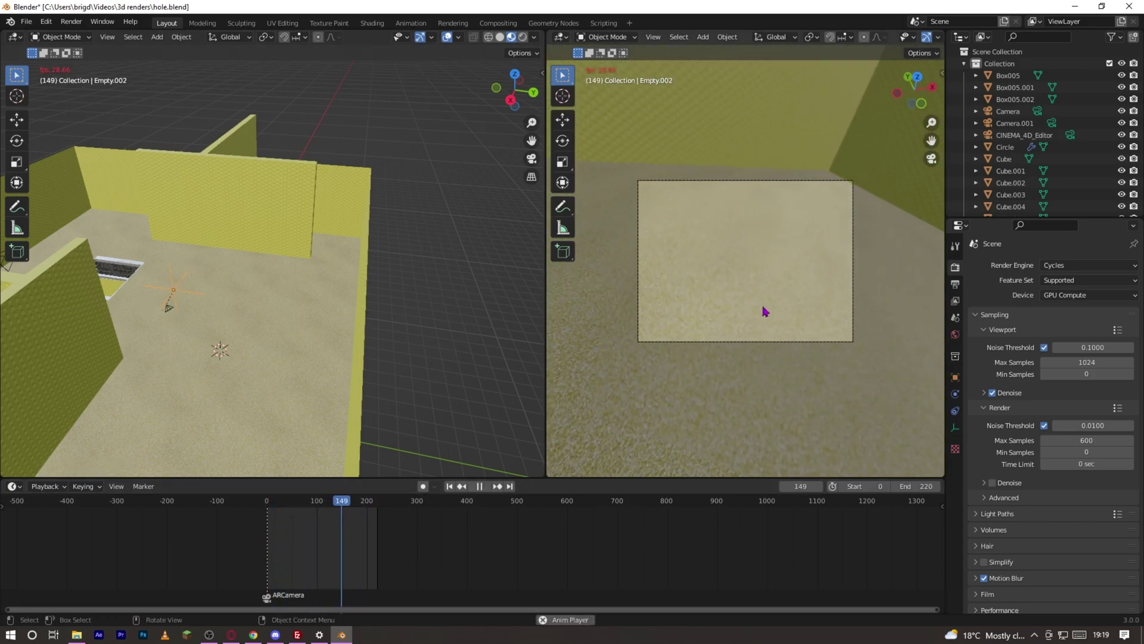
{"action": "key", "text": "Escape"}
Rotate the camera's empty about the global Z axis and replay the animation from the first frame
{"action": "key", "text": "r"}
{"action": "key", "text": "z"}
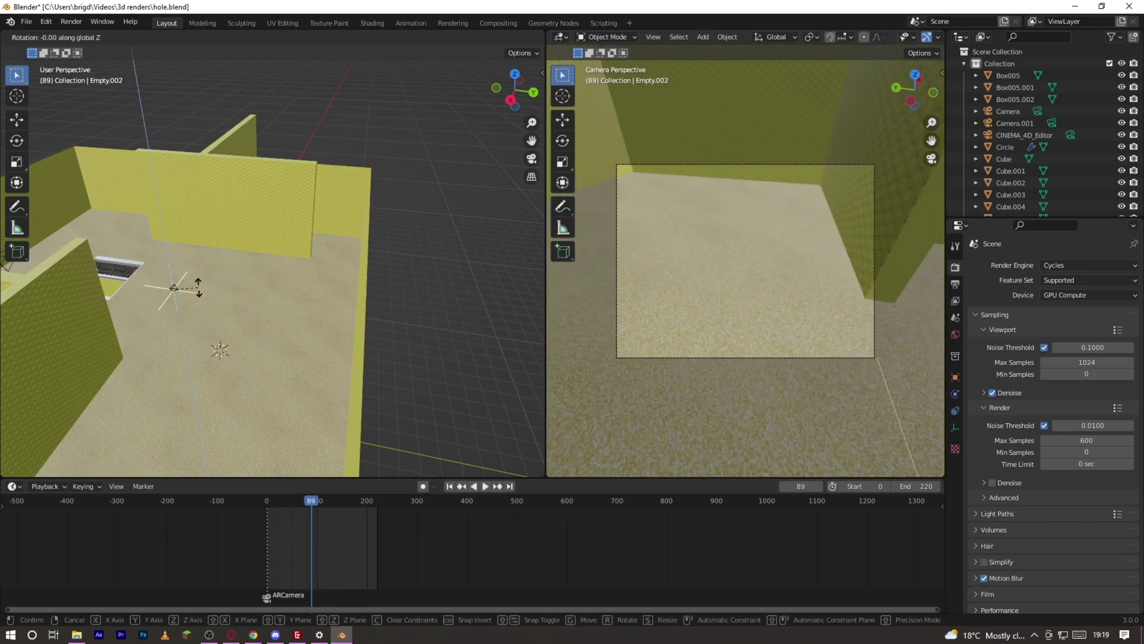
{"action": "left_click", "coordinate": [143, 313]}
{"action": "key", "text": "shift+Left"}
{"action": "key", "text": "space"}
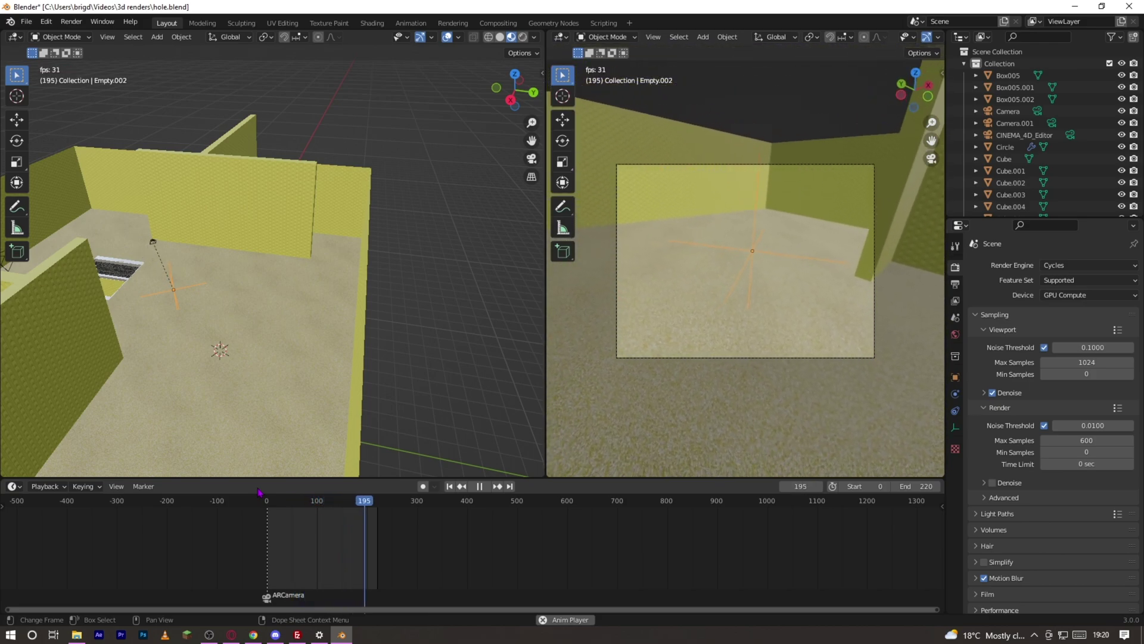
{"action": "key", "text": "Escape"}
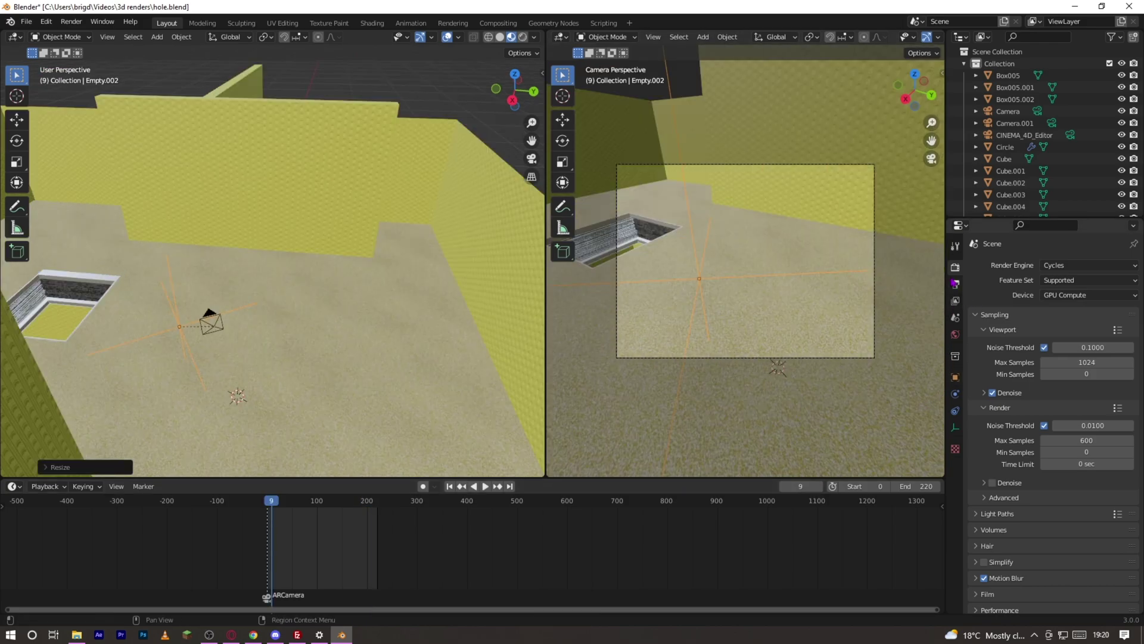